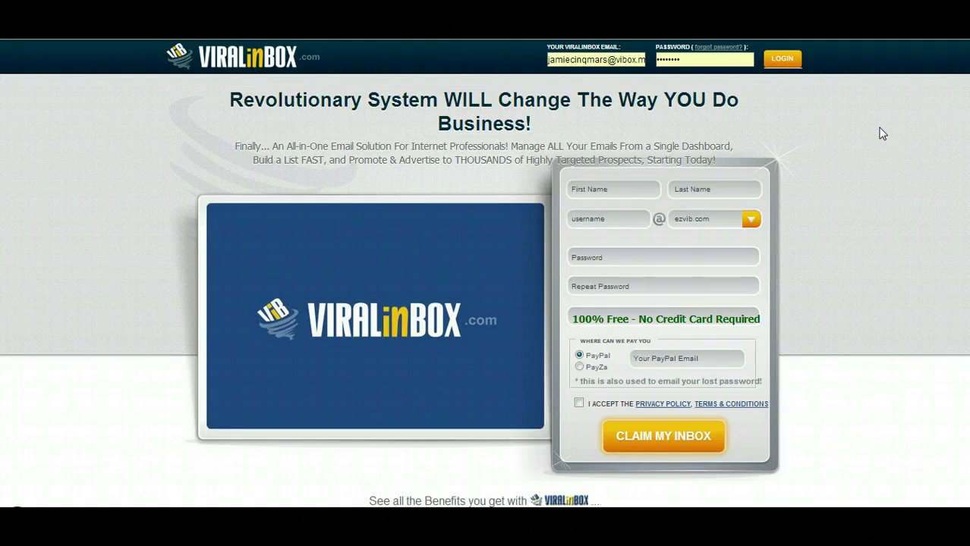
Choose the 2cool4.us domain and enter the username testing, confirming it is available.
{"action": "left_click", "coordinate": [909, 145]}
{"action": "left_click", "coordinate": [866, 185]}
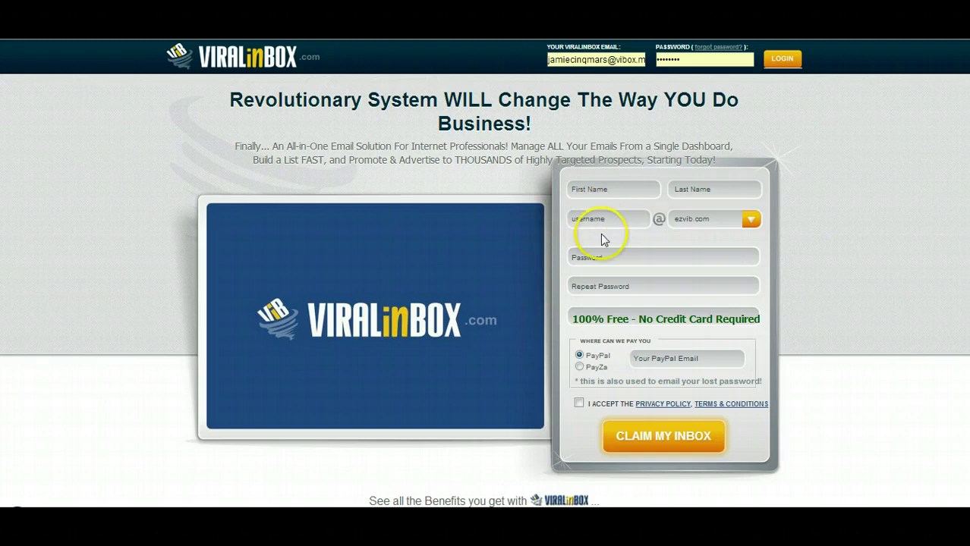
{"action": "left_click", "coordinate": [752, 223]}
{"action": "left_click_drag", "start_coordinate": [755, 239], "coordinate": [757, 314]}
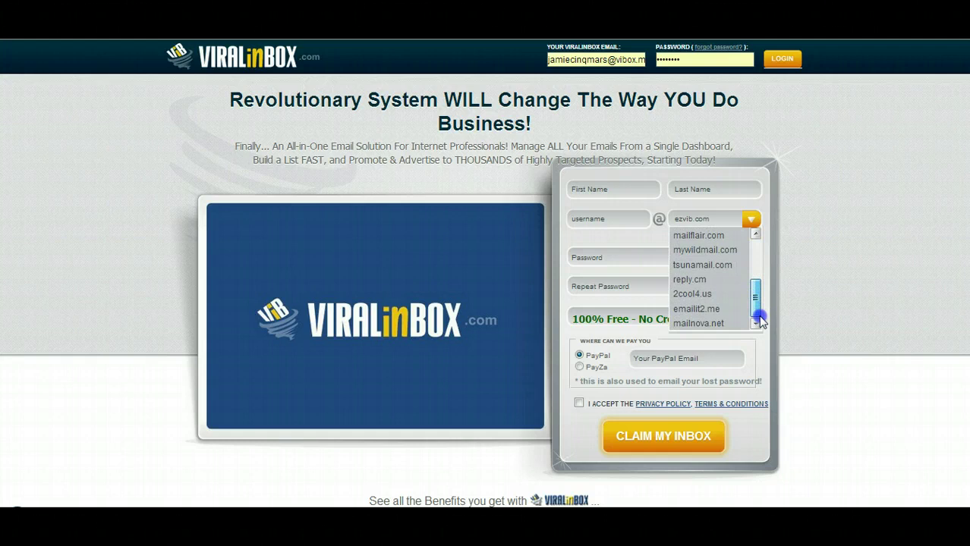
{"action": "left_click", "coordinate": [722, 294]}
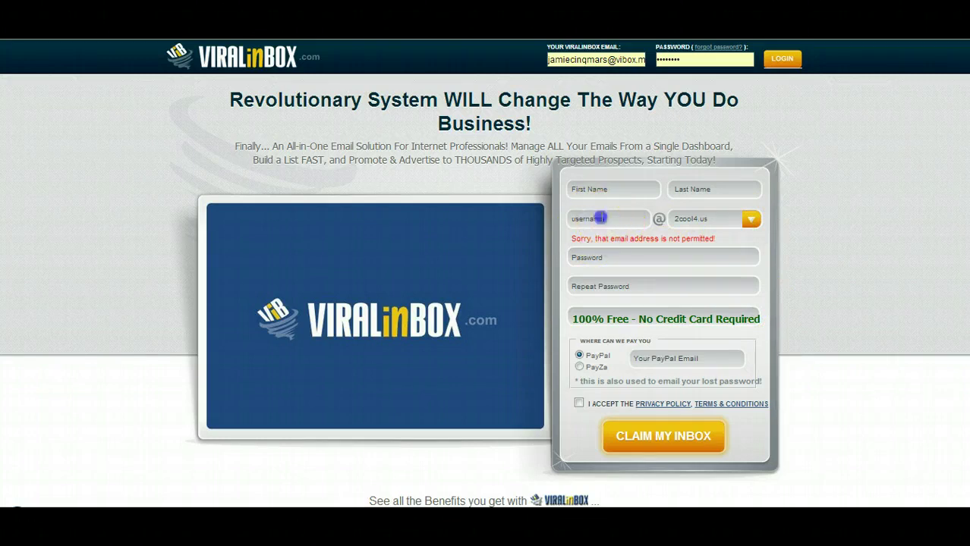
{"action": "left_click", "coordinate": [600, 218]}
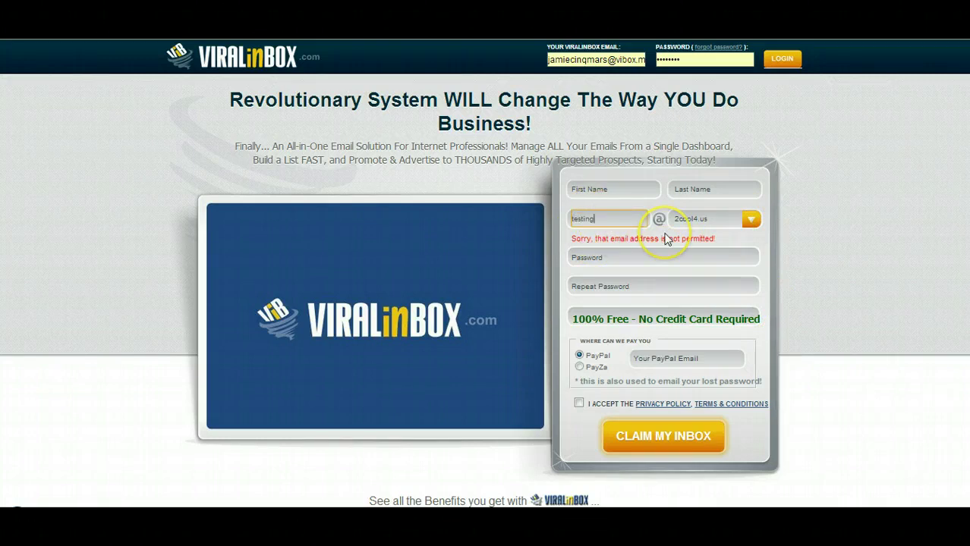
{"action": "left_click", "coordinate": [736, 275]}
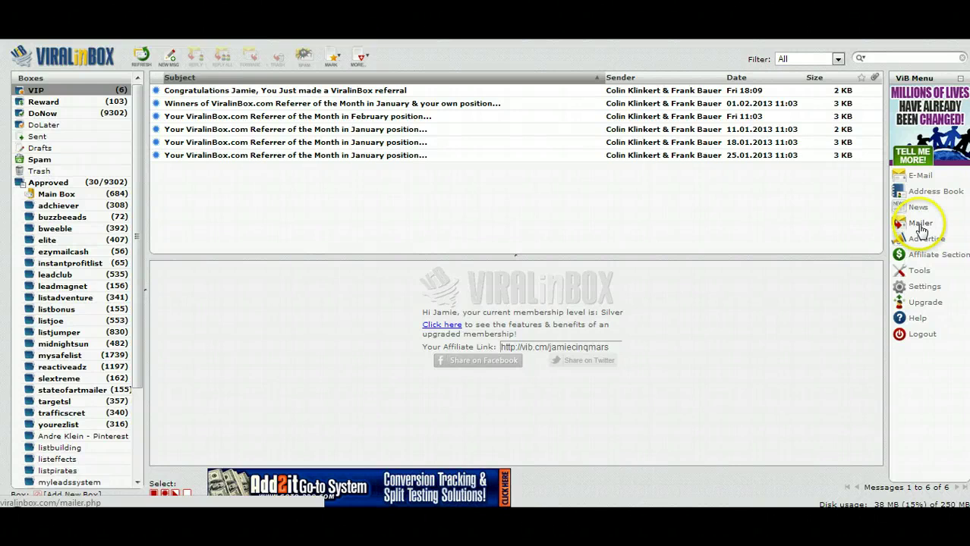
{"action": "left_click", "coordinate": [920, 225]}
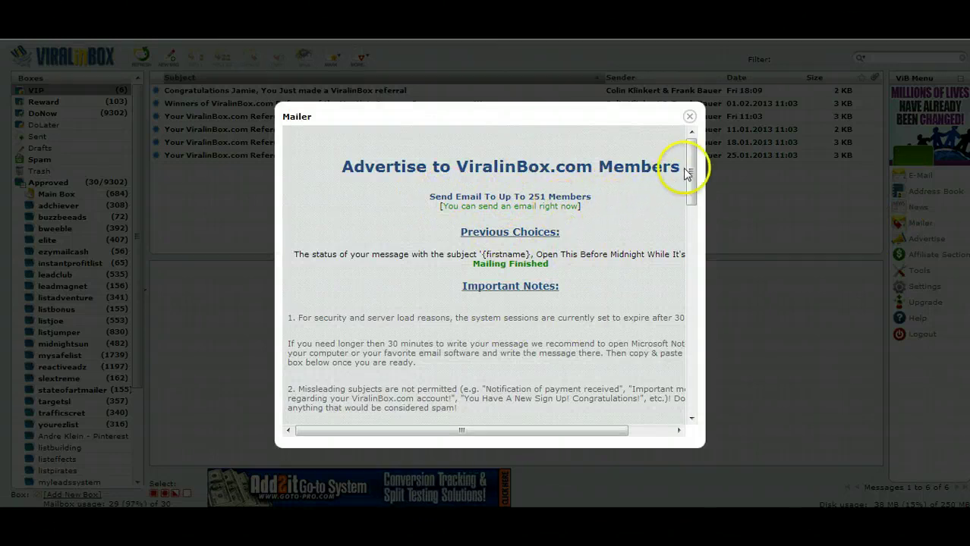
{"action": "left_click_drag", "start_coordinate": [685, 173], "coordinate": [696, 302]}
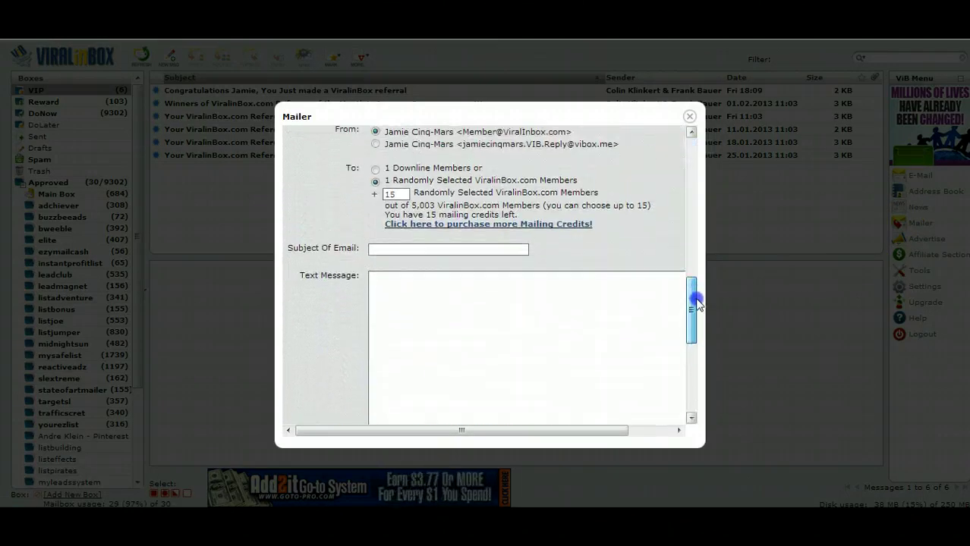
{"action": "left_click", "coordinate": [689, 116]}
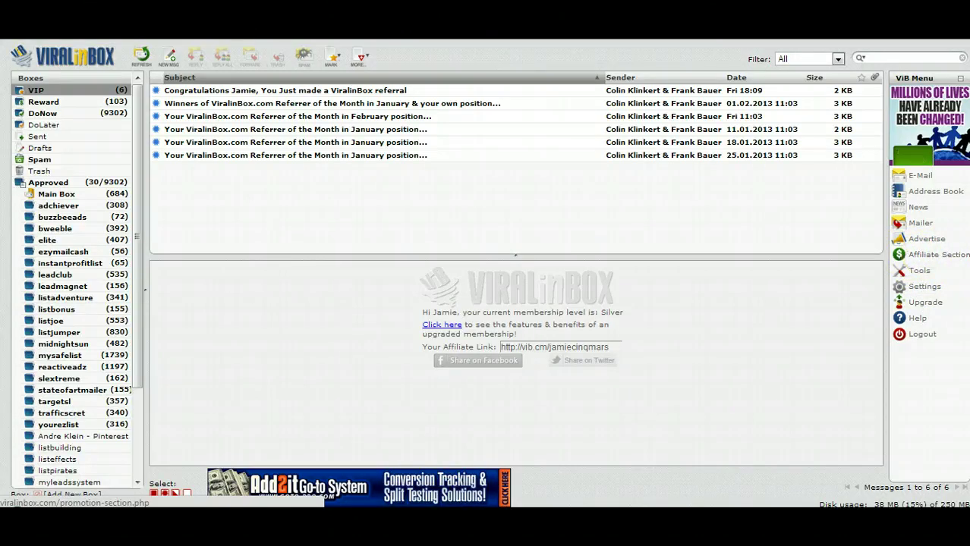
{"action": "left_click", "coordinate": [846, 351]}
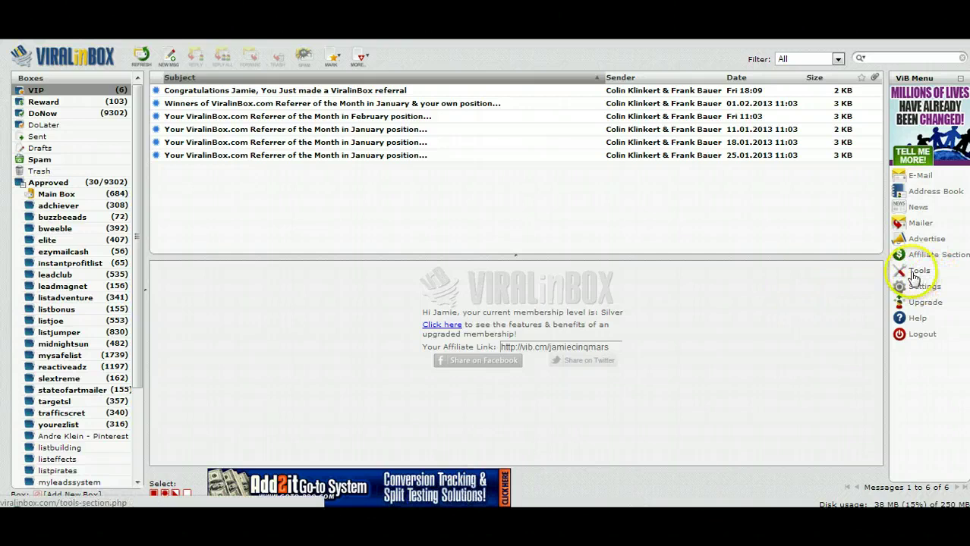
{"action": "left_click", "coordinate": [917, 271]}
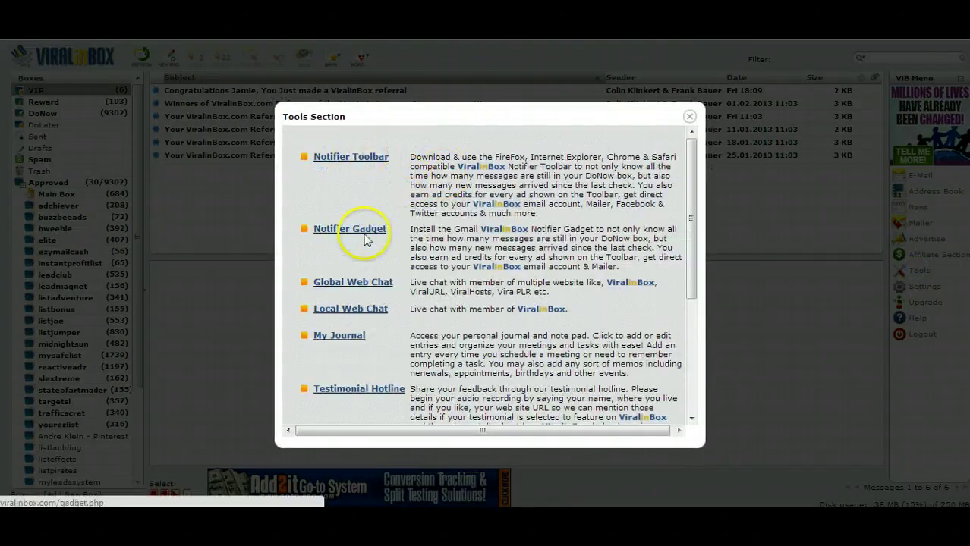
{"action": "scroll", "coordinate": [385, 314], "scroll_direction": "down", "scroll_amount": 5}
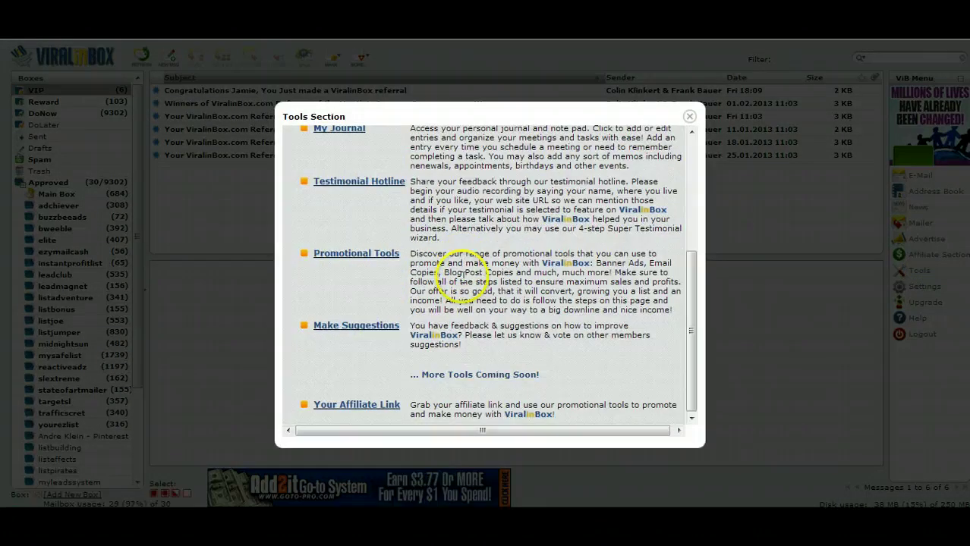
{"action": "left_click", "coordinate": [689, 116]}
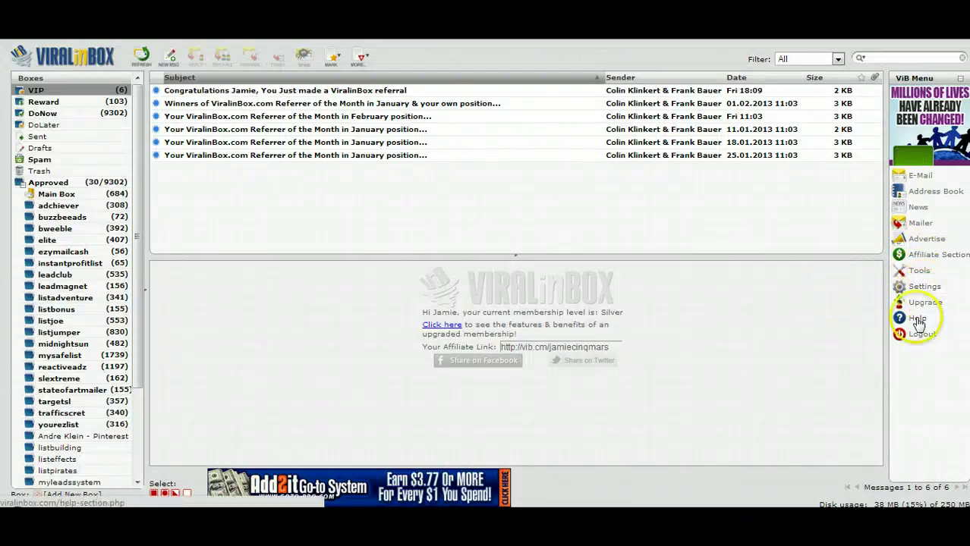
{"action": "left_click", "coordinate": [923, 304]}
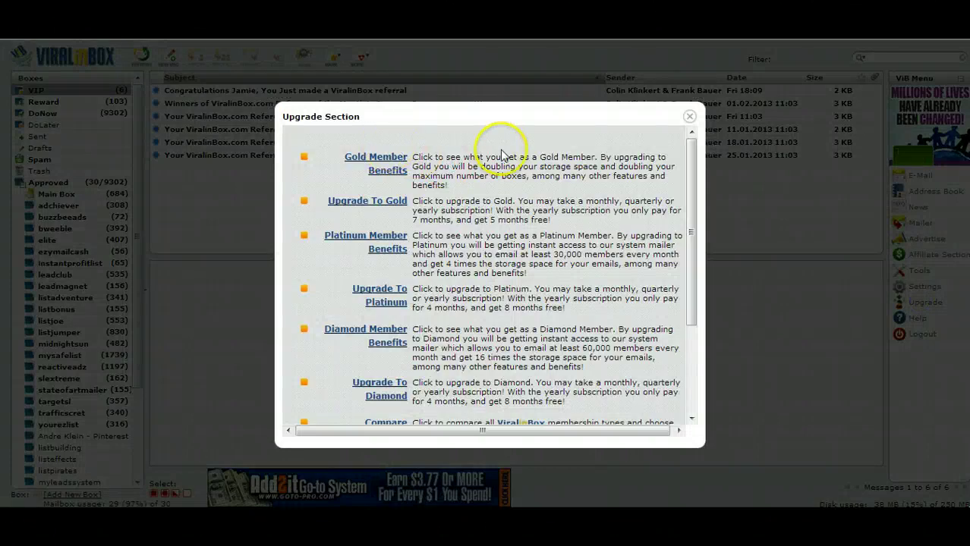
{"action": "scroll", "coordinate": [497, 148], "scroll_direction": "down", "scroll_amount": 5}
{"action": "scroll", "coordinate": [444, 195], "scroll_direction": "up", "scroll_amount": 5}
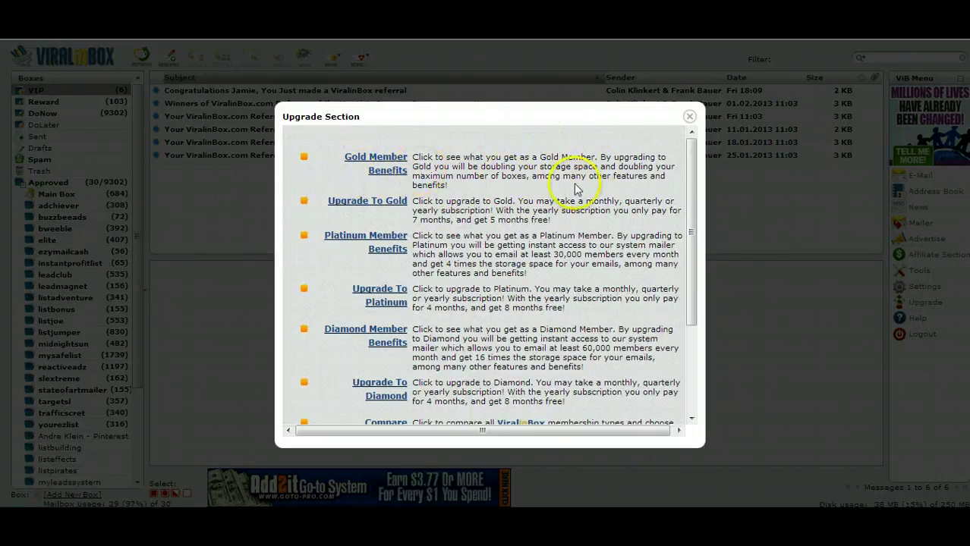
{"action": "left_click", "coordinate": [689, 118]}
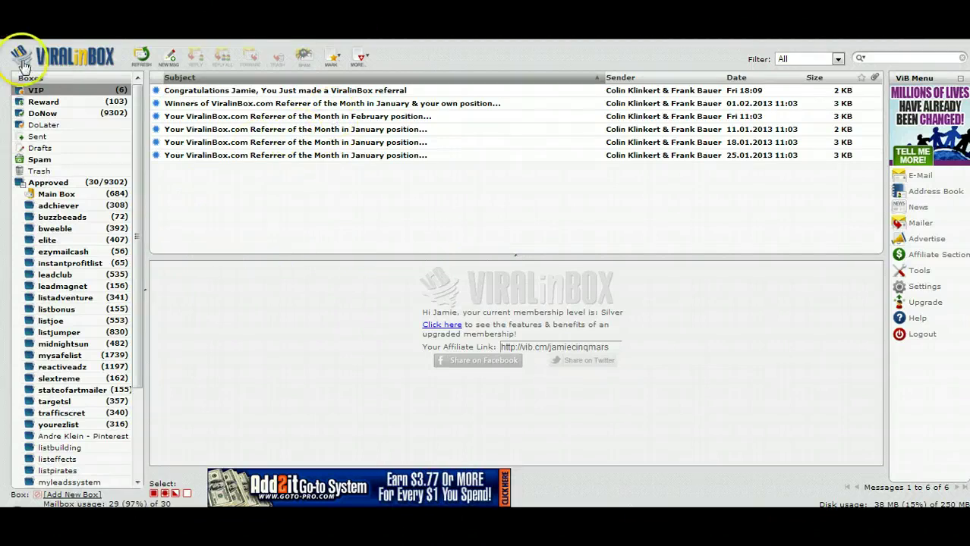
{"action": "left_click", "coordinate": [168, 56]}
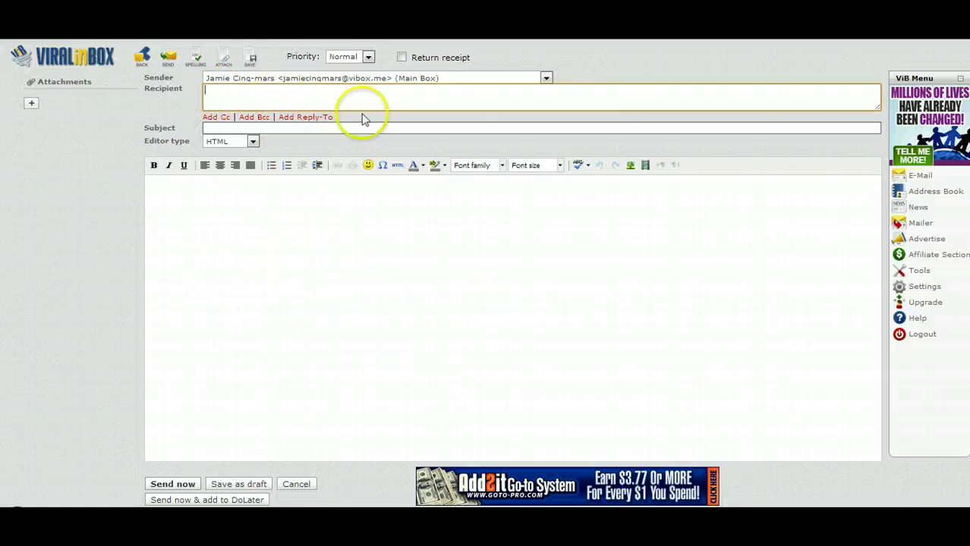
{"action": "left_click", "coordinate": [544, 78]}
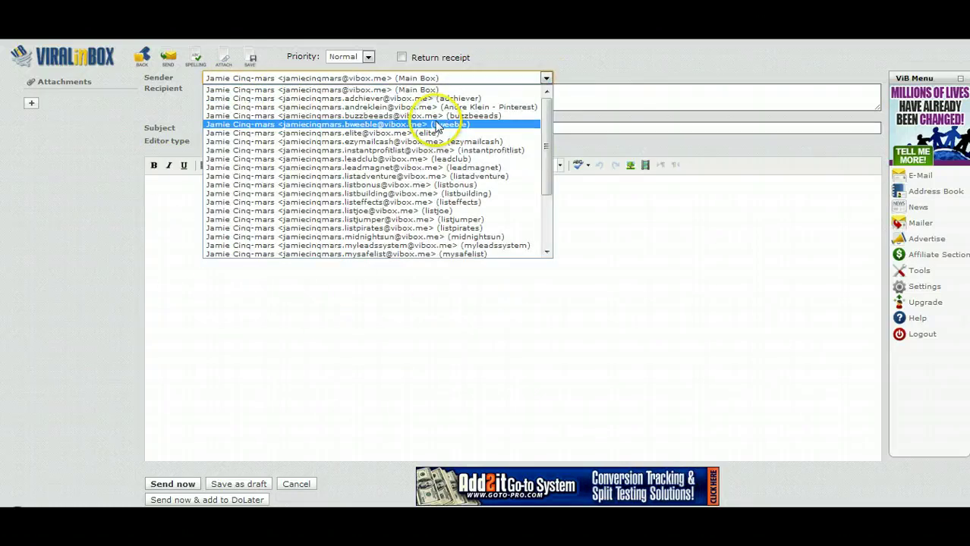
{"action": "scroll", "coordinate": [428, 231], "scroll_direction": "down", "scroll_amount": 3}
{"action": "scroll", "coordinate": [421, 220], "scroll_direction": "up", "scroll_amount": 3}
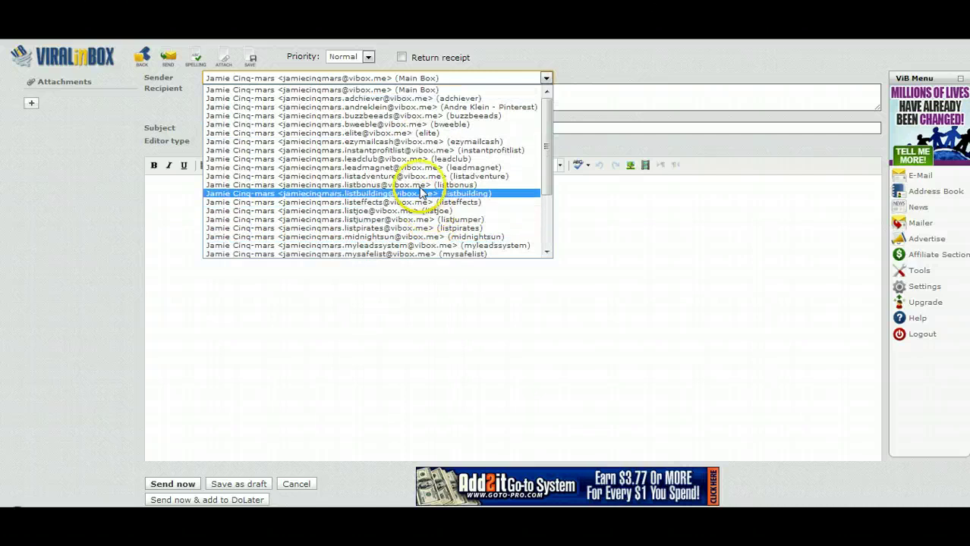
{"action": "left_click", "coordinate": [546, 77]}
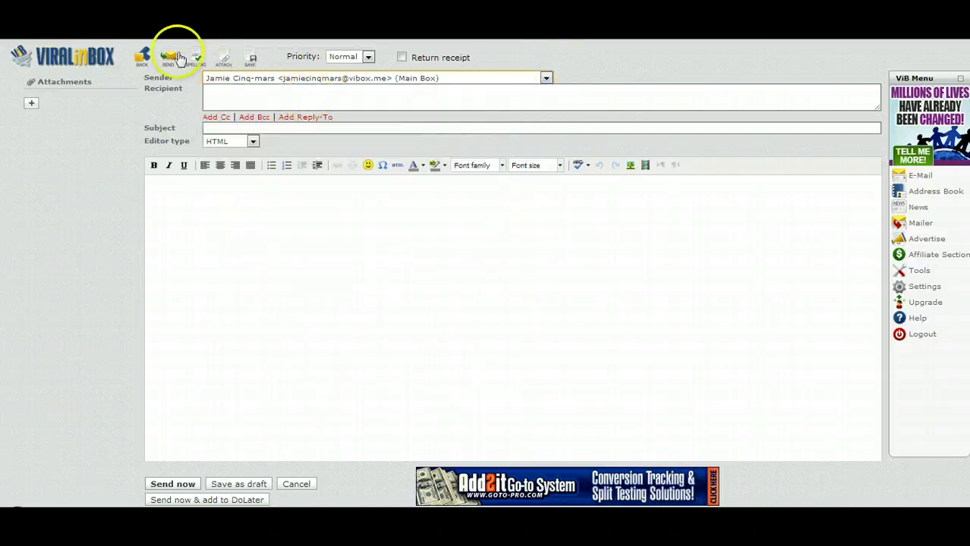
{"action": "left_click", "coordinate": [149, 59]}
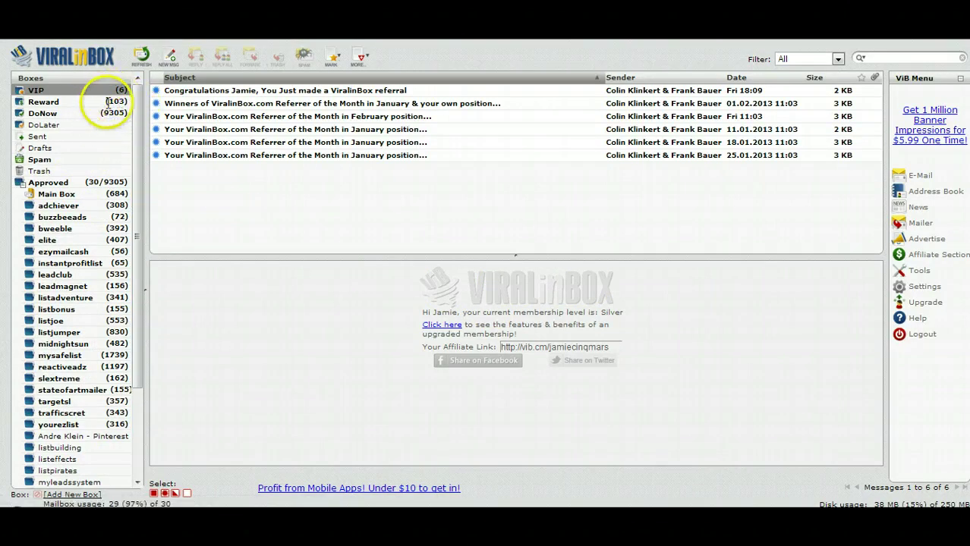
Open the DoNow box and scroll down through its safelist messages.
{"action": "left_click", "coordinate": [43, 113]}
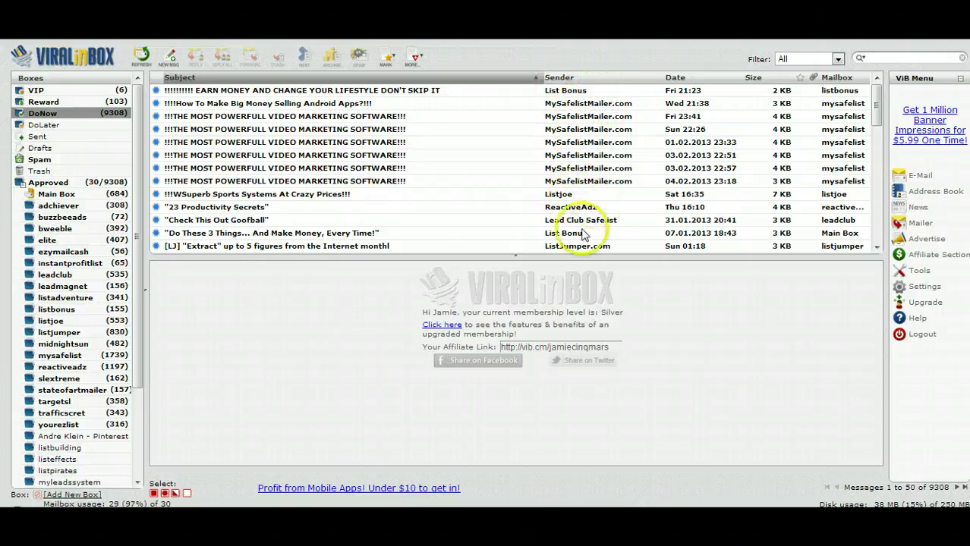
{"action": "scroll", "coordinate": [577, 220], "scroll_direction": "down", "scroll_amount": 2}
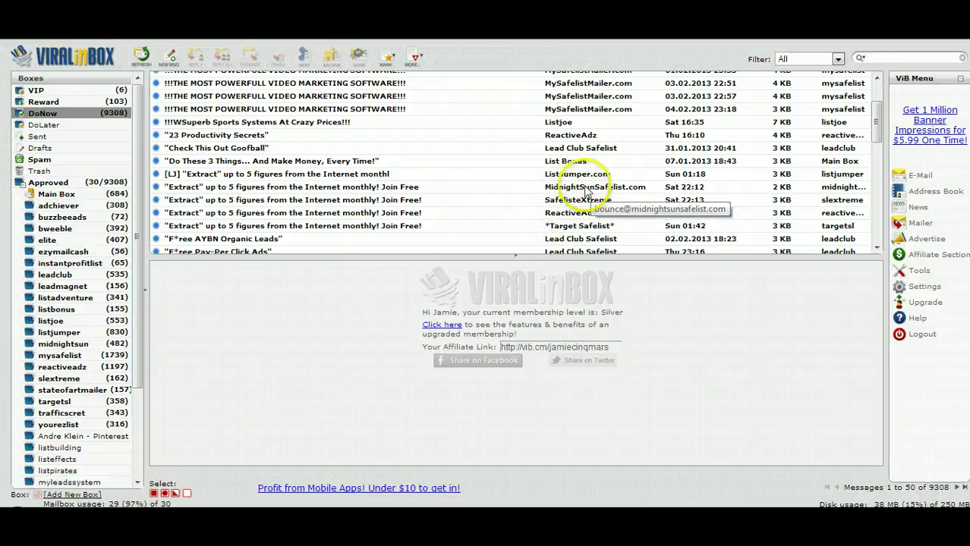
{"action": "scroll", "coordinate": [579, 204], "scroll_direction": "down", "scroll_amount": 4}
{"action": "scroll", "coordinate": [581, 210], "scroll_direction": "down", "scroll_amount": 2}
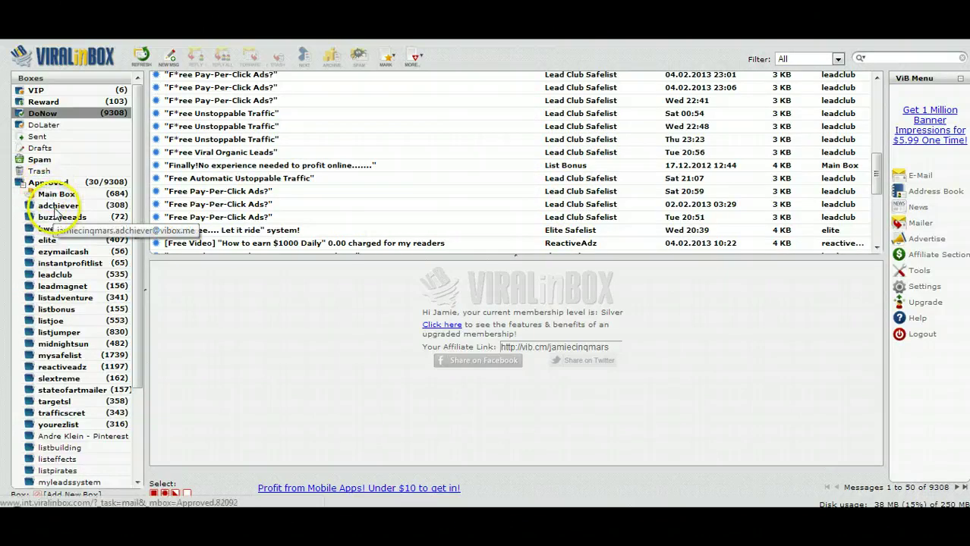
Browse the adchiever, buzzbeeads, bweeble and ezymailcash folders, then return to adchiever.
{"action": "left_click", "coordinate": [57, 204]}
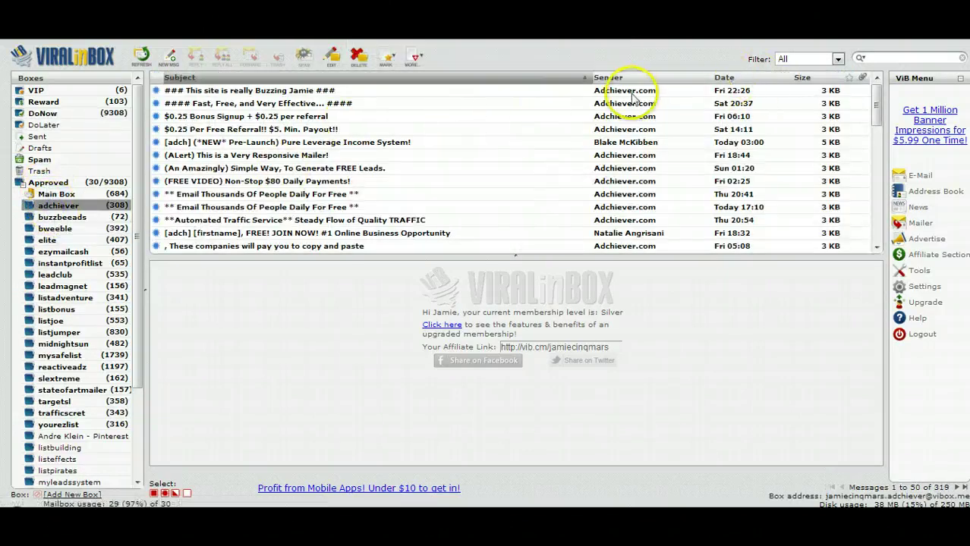
{"action": "left_click", "coordinate": [63, 217]}
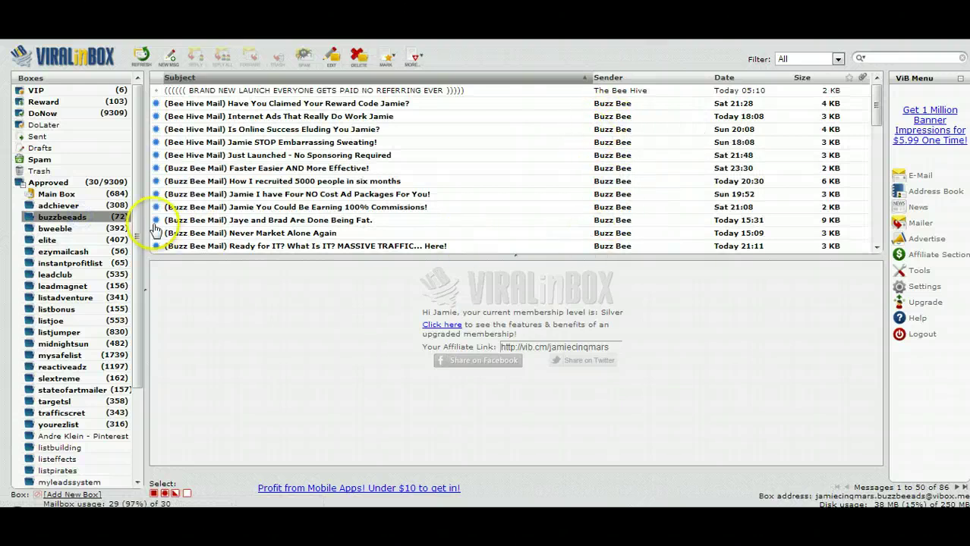
{"action": "left_click", "coordinate": [56, 229]}
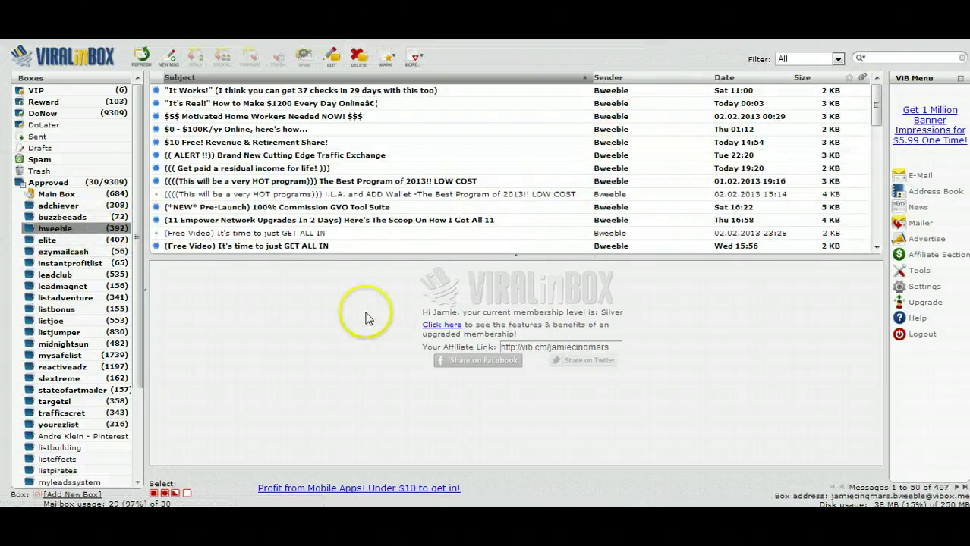
{"action": "left_click", "coordinate": [46, 251]}
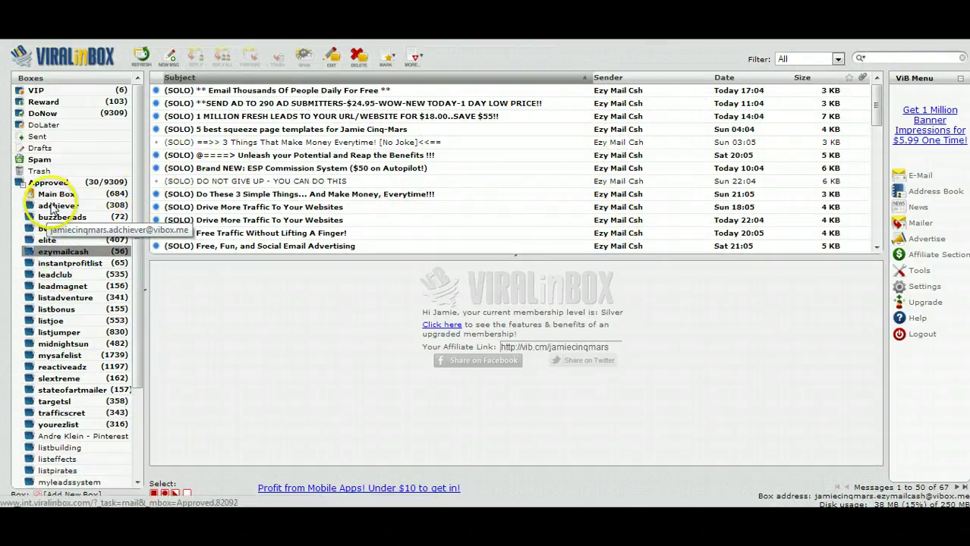
{"action": "left_click", "coordinate": [55, 206]}
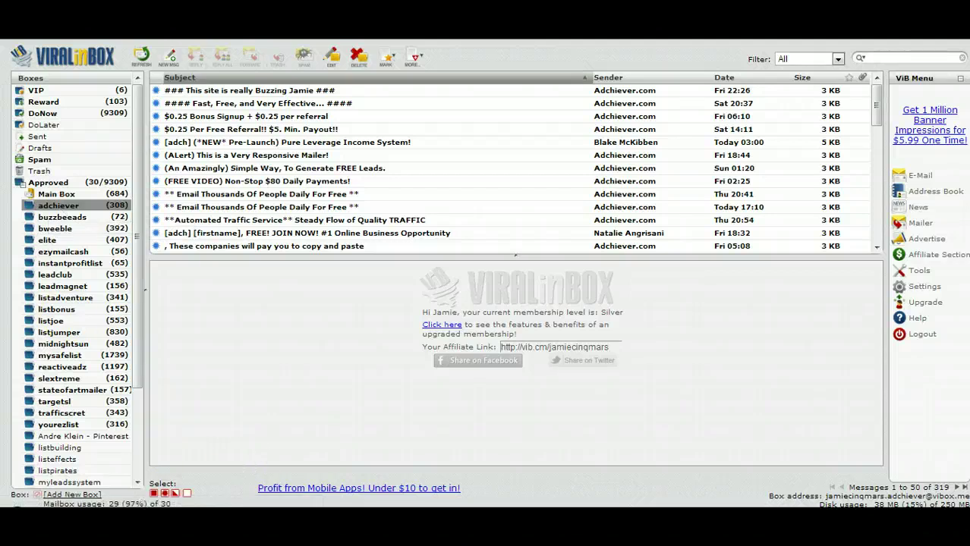
Start a new Notepad note with a USERNAME line giving the account address at vibox.me.
{"action": "right_click", "coordinate": [189, 507]}
{"action": "left_click", "coordinate": [152, 453]}
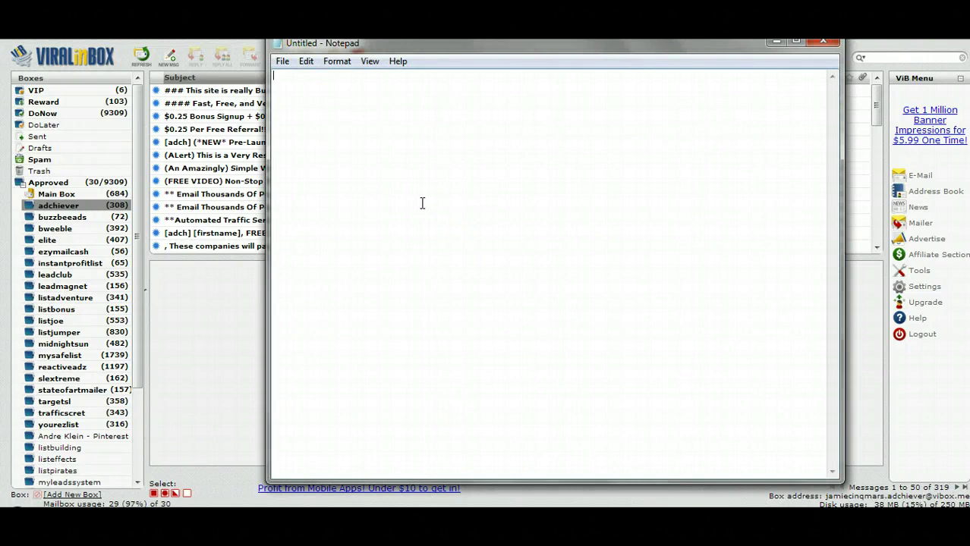
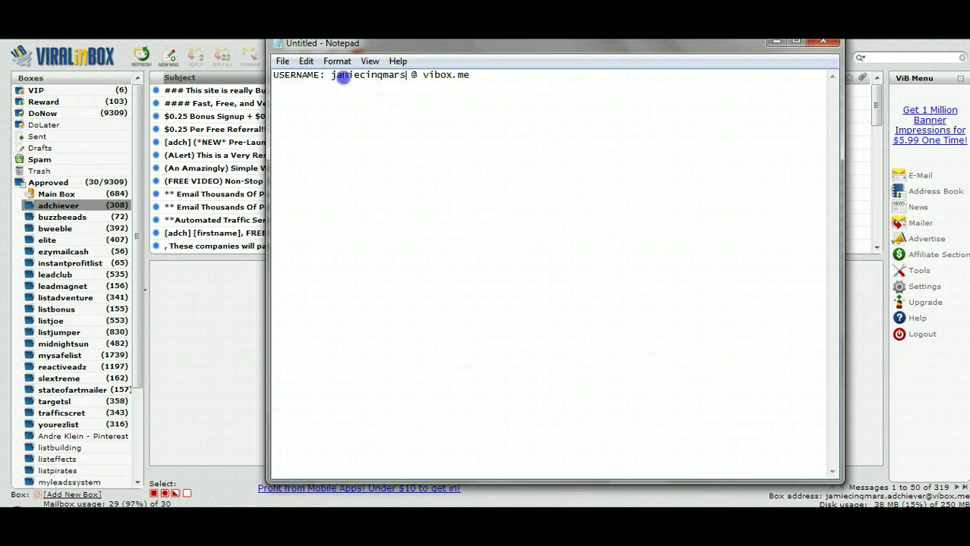
{"action": "double_click", "coordinate": [339, 75]}
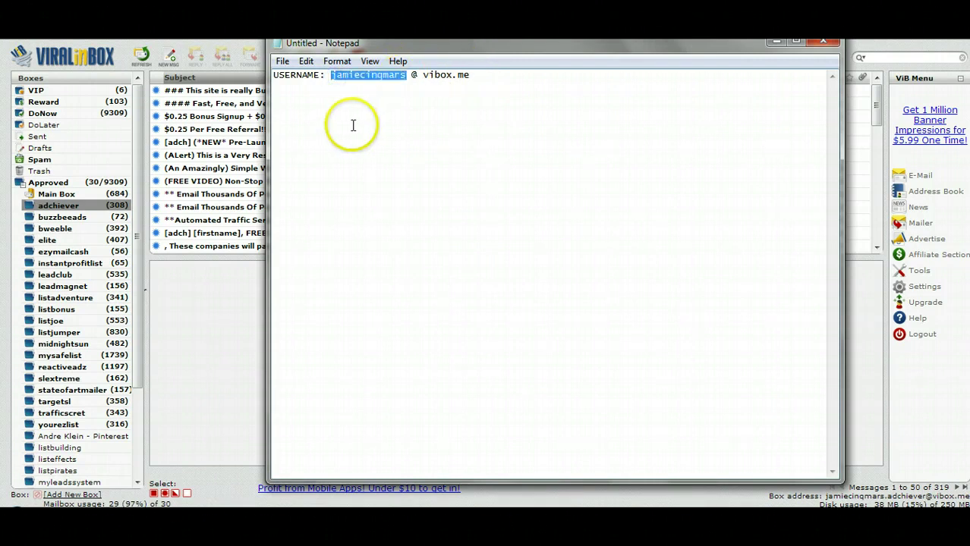
{"action": "left_click", "coordinate": [356, 125]}
{"action": "left_click", "coordinate": [487, 76]}
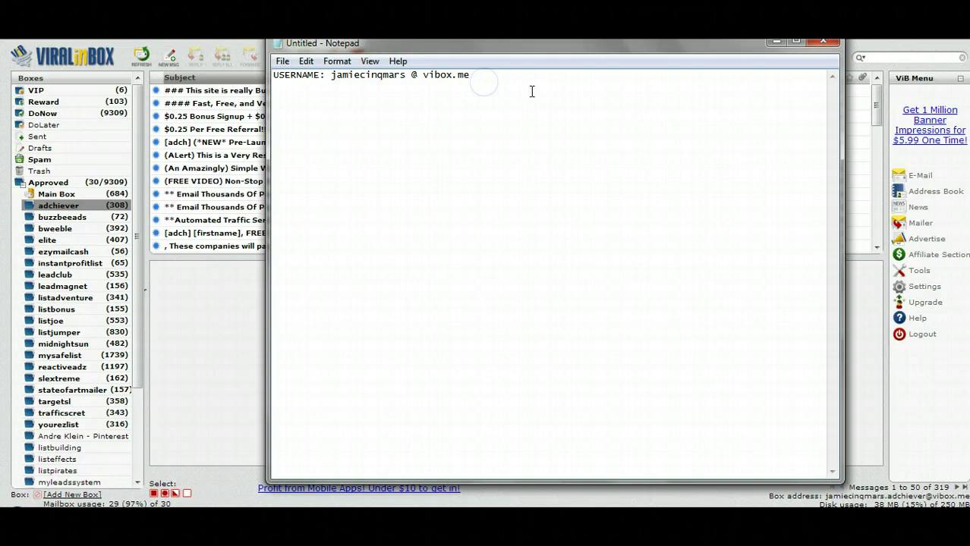
{"action": "key", "text": "Return"}
{"action": "type", "text": "LIST EMIAL  SEN"}
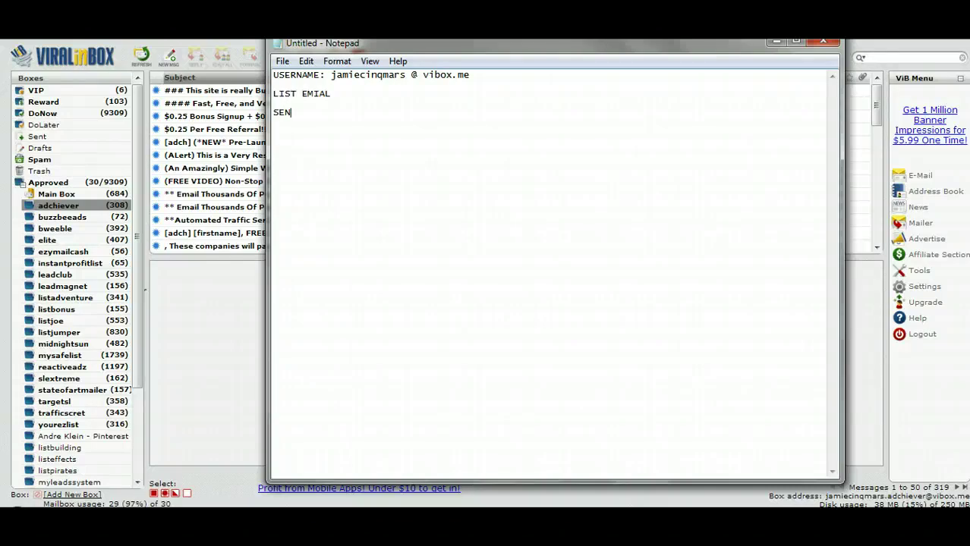
{"action": "type", "text": "DER EMAIL:"}
{"action": "key", "text": "Up"}
{"action": "key", "text": "Home"}
{"action": "type", "text": ":"}
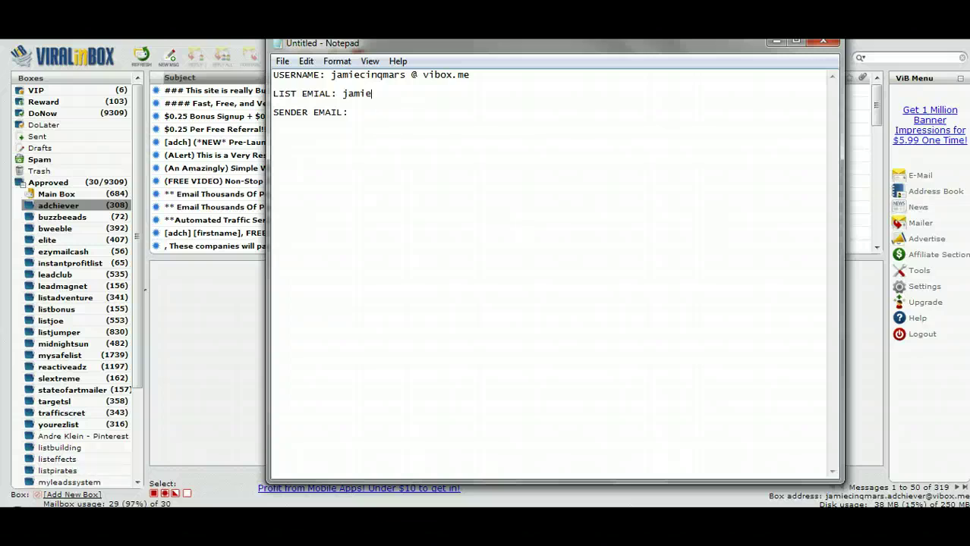
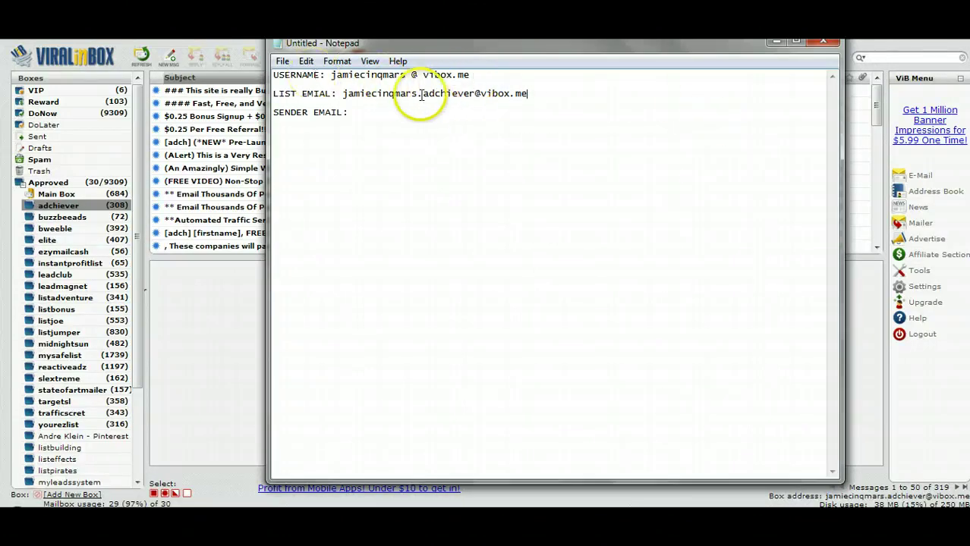
Highlight the .adchiever part of the list email, then open ViralInBox's empty Pending box.
{"action": "left_click_drag", "start_coordinate": [418, 94], "coordinate": [476, 93]}
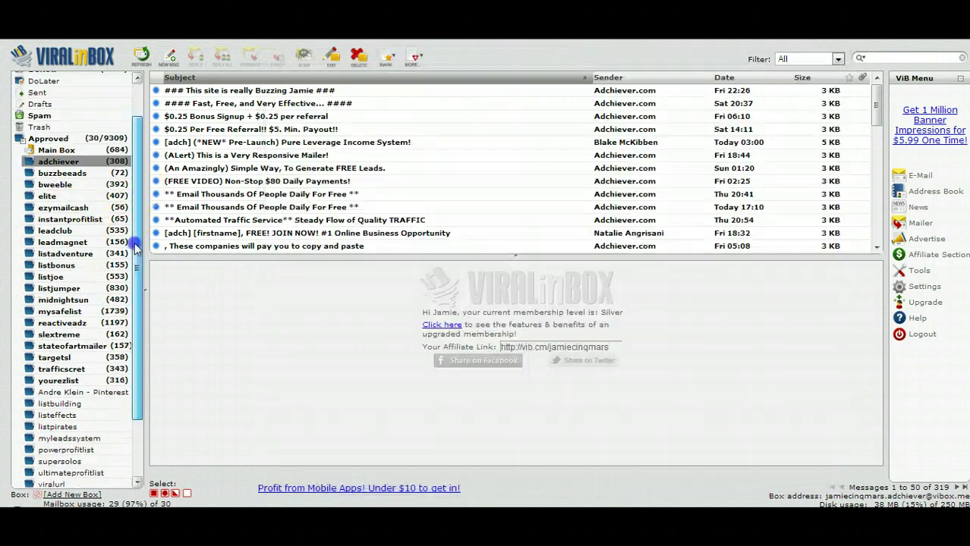
{"action": "left_click_drag", "start_coordinate": [137, 236], "coordinate": [131, 323]}
{"action": "left_click", "coordinate": [37, 426]}
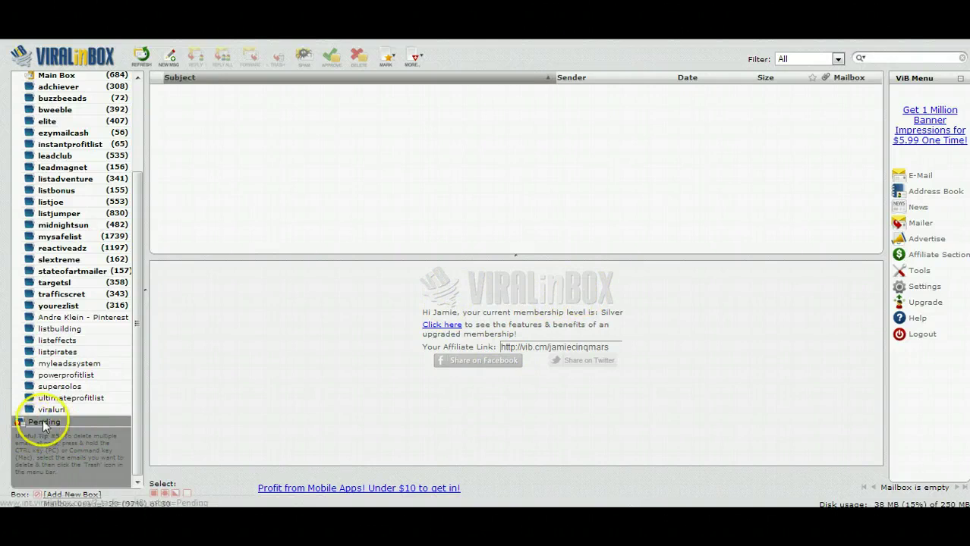
Reveal the email addresses of the adchiever, buzzbeeads, bweeble, ezymailcash and instantprofitlist folders.
{"action": "scroll", "coordinate": [40, 253], "scroll_direction": "up", "scroll_amount": 3}
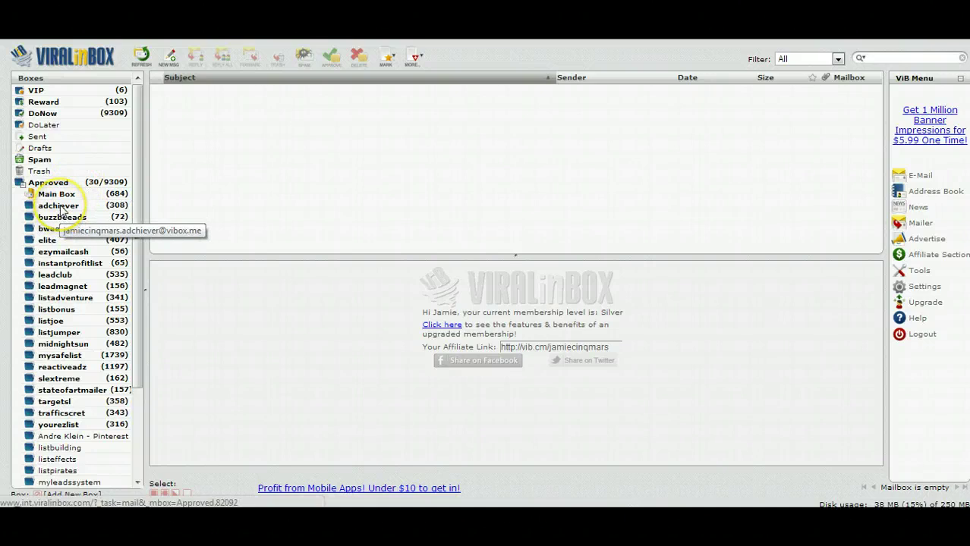
{"action": "left_click", "coordinate": [62, 206]}
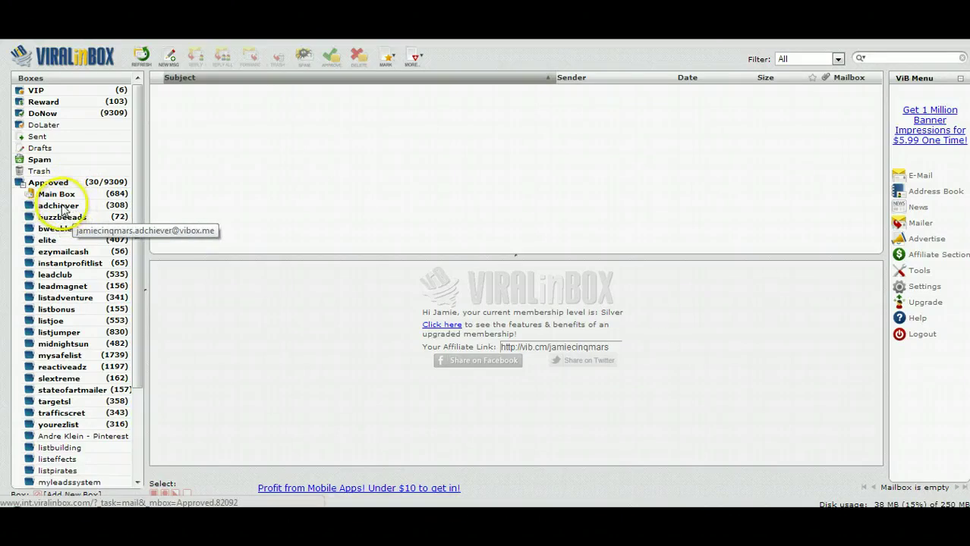
{"action": "left_click", "coordinate": [63, 220]}
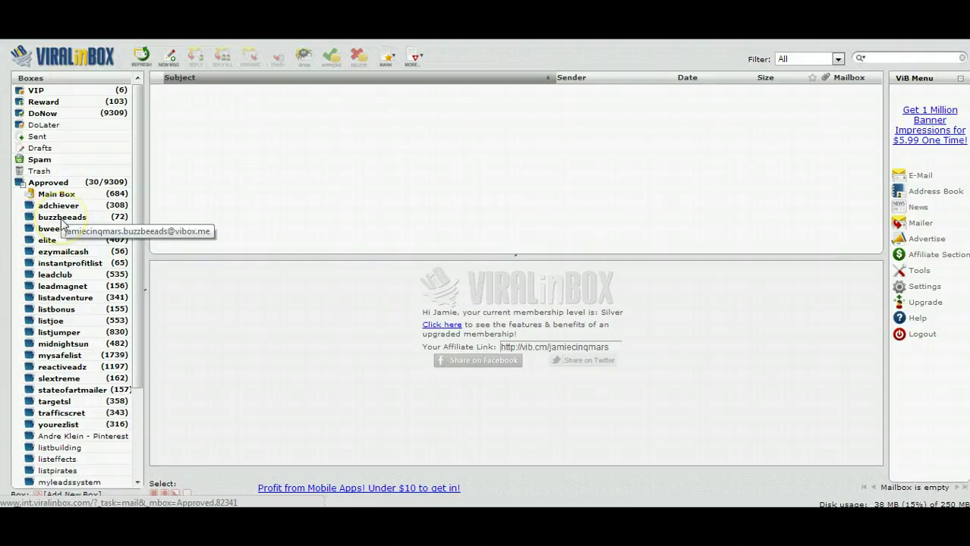
{"action": "left_click", "coordinate": [50, 241]}
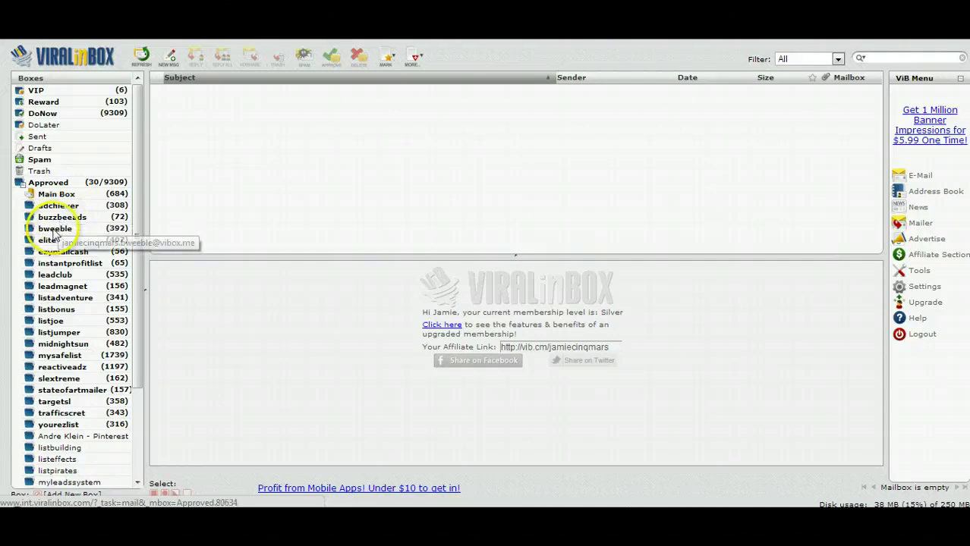
{"action": "left_click", "coordinate": [49, 252]}
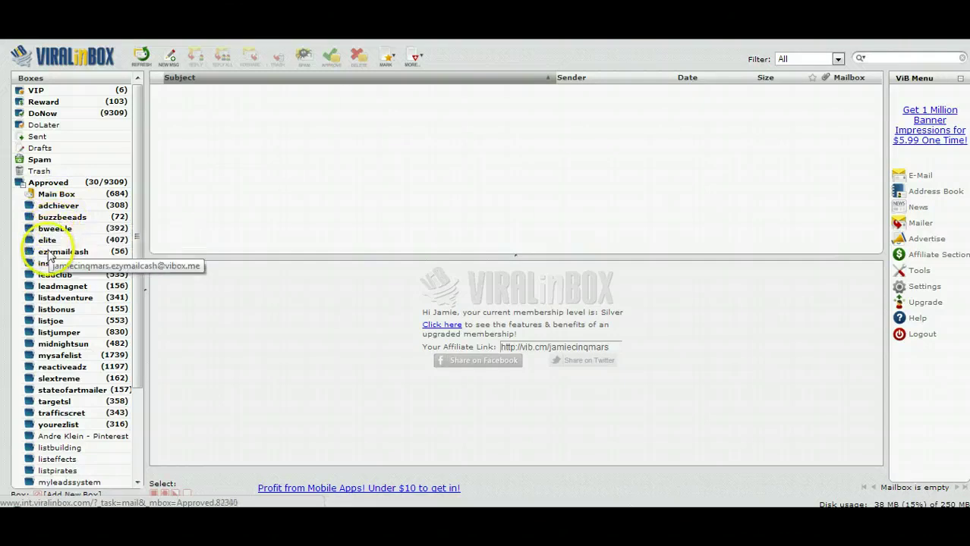
{"action": "left_click", "coordinate": [44, 266]}
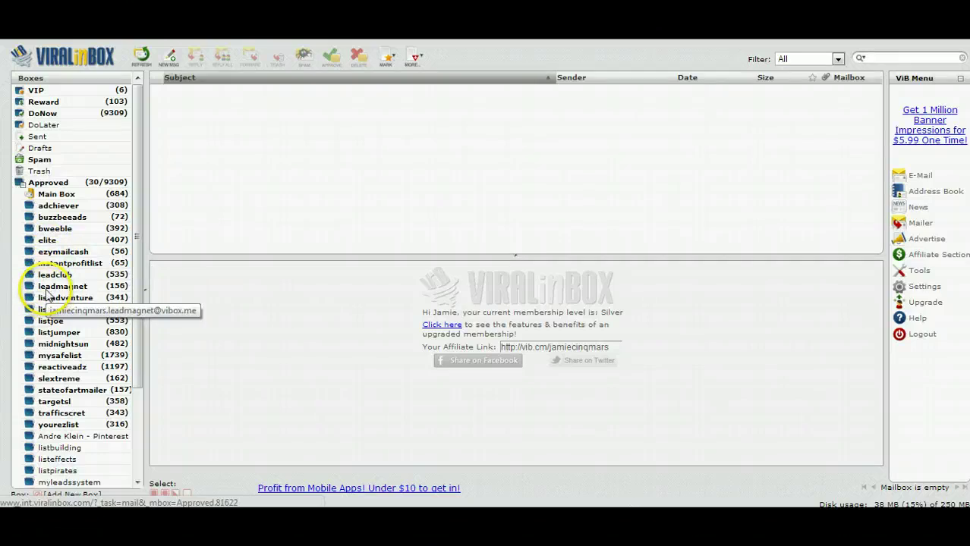
View the midnightsun and DoNow boxes, then open the bweeble folder's messages.
{"action": "left_click", "coordinate": [50, 346]}
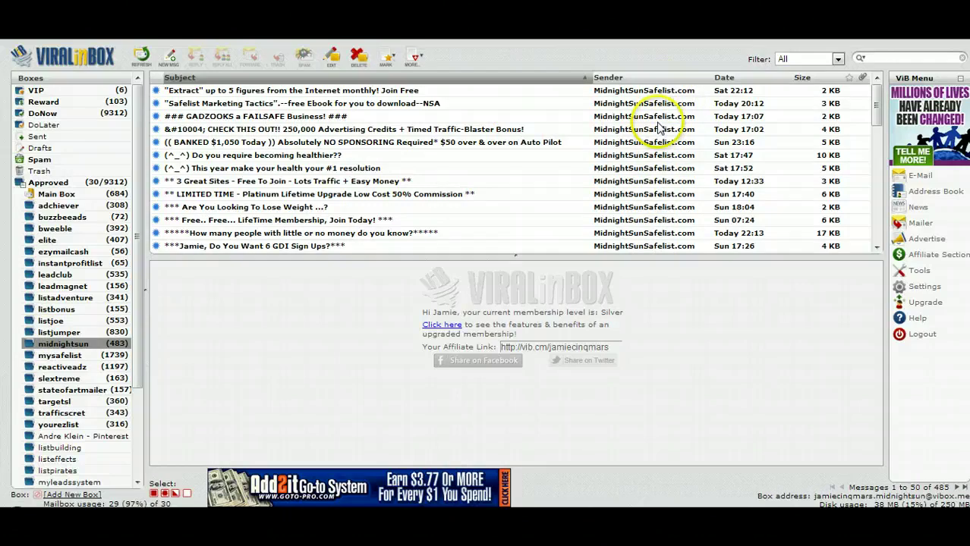
{"action": "left_click", "coordinate": [90, 114]}
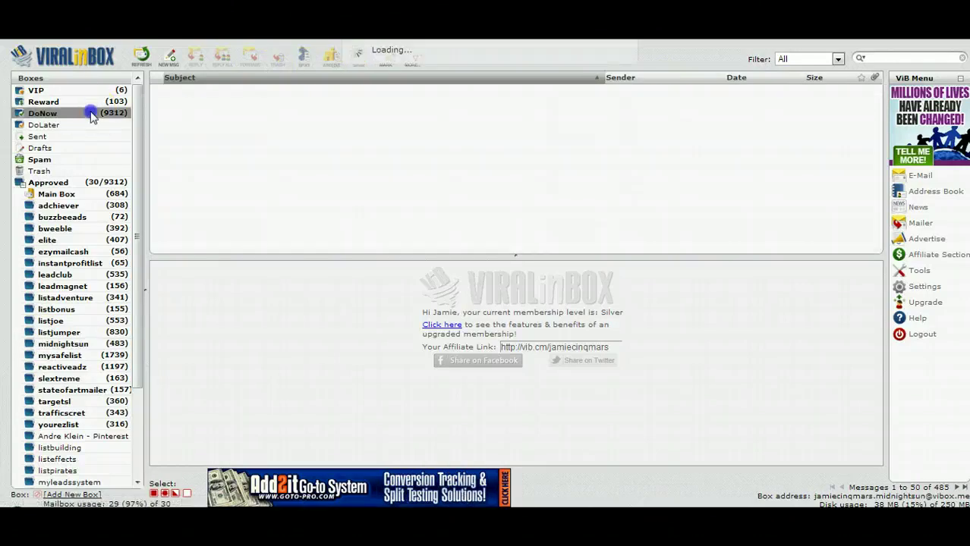
{"action": "scroll", "coordinate": [541, 184], "scroll_direction": "down", "scroll_amount": 5}
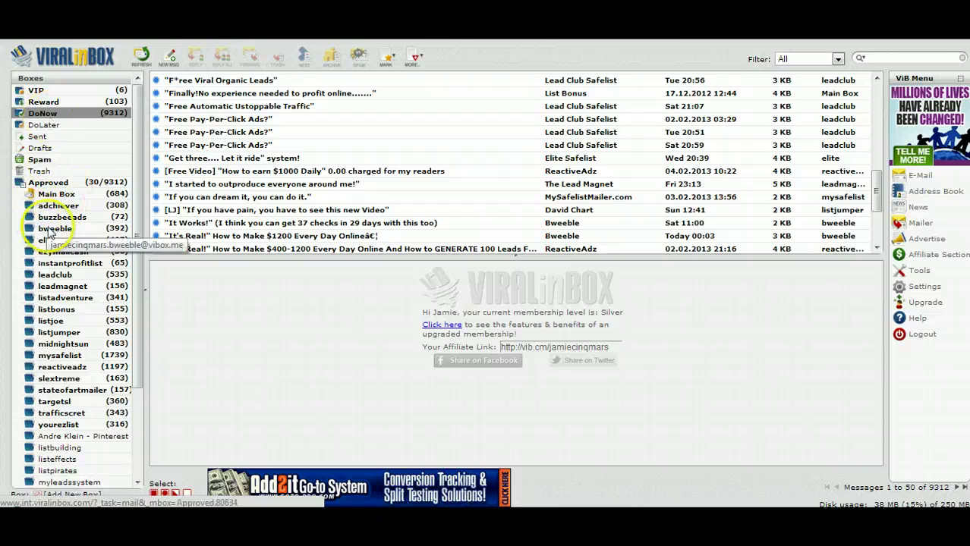
{"action": "left_click", "coordinate": [55, 206]}
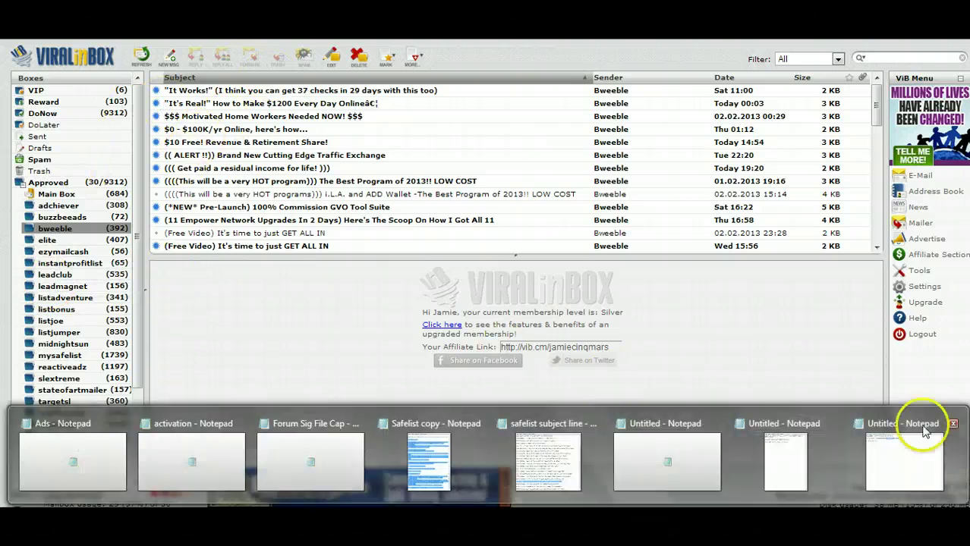
{"action": "left_click", "coordinate": [919, 458]}
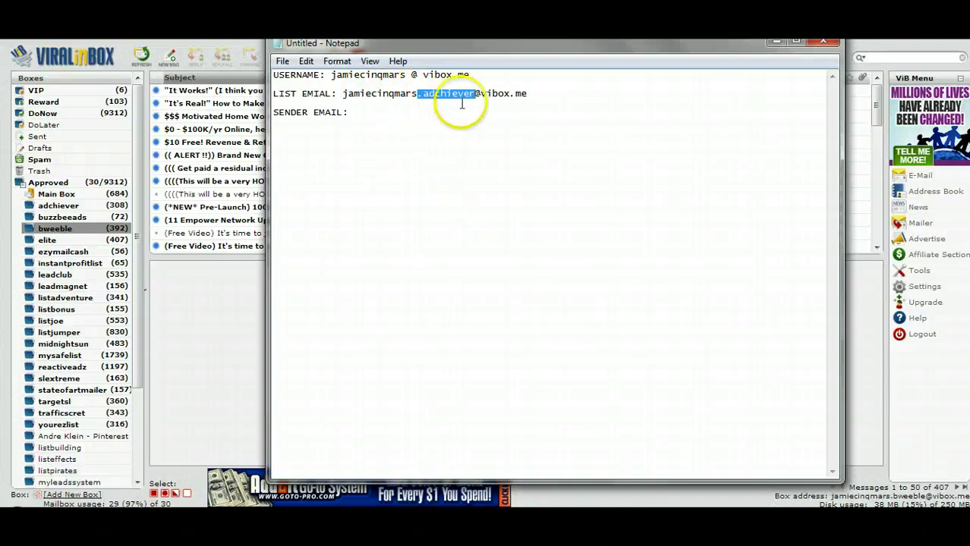
{"action": "left_click", "coordinate": [561, 95]}
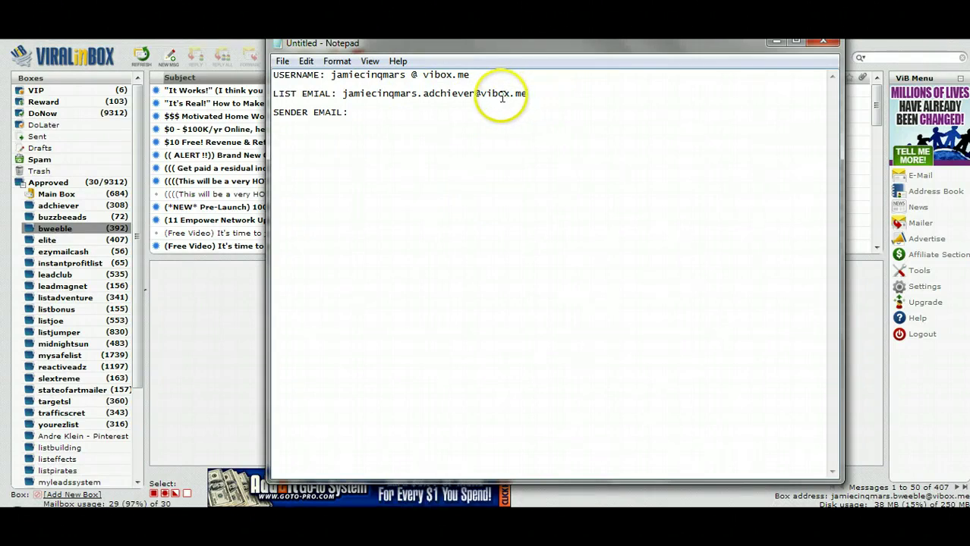
{"action": "left_click", "coordinate": [377, 116]}
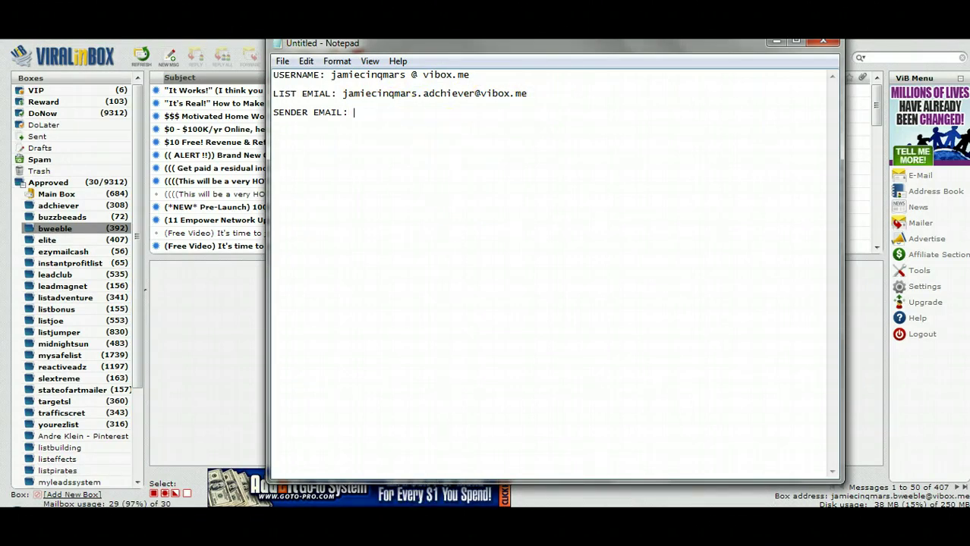
{"action": "key", "text": "BackSpace"}
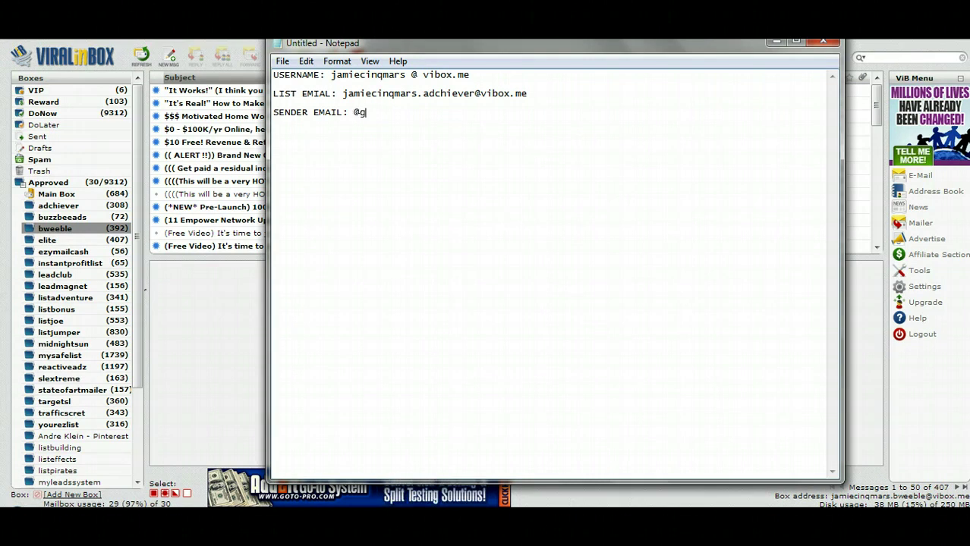
{"action": "type", "text": "@gmail.com"}
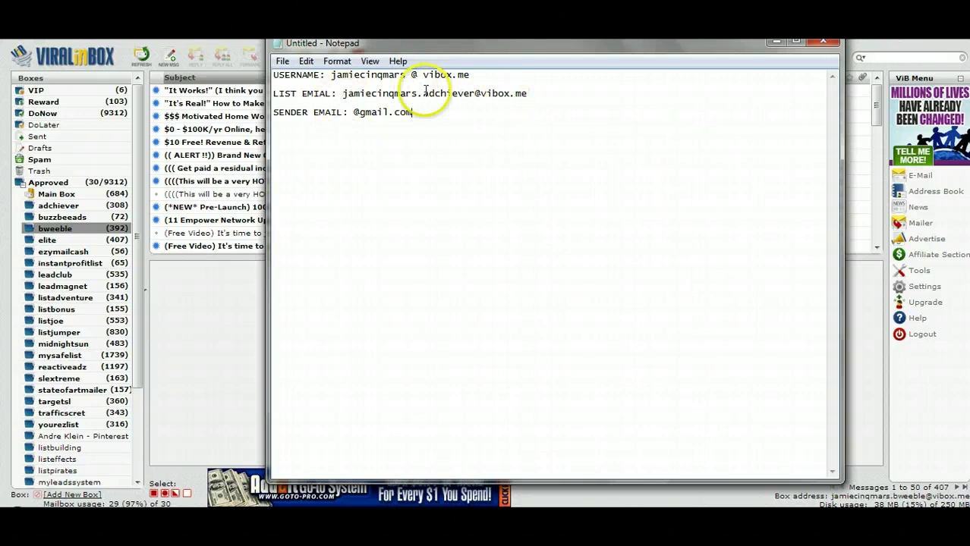
Close Notepad and discard the notes with Don't Save.
{"action": "left_click", "coordinate": [822, 41]}
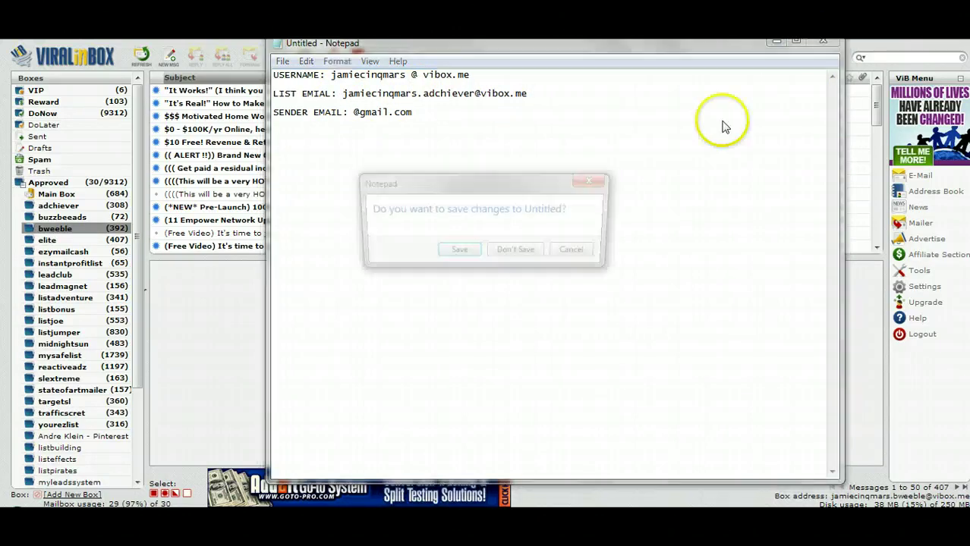
{"action": "left_click", "coordinate": [515, 249]}
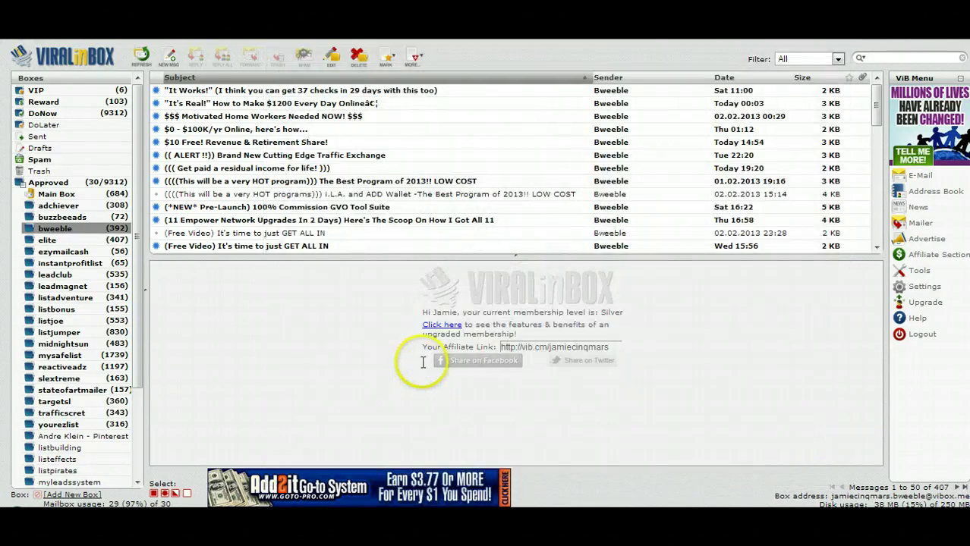